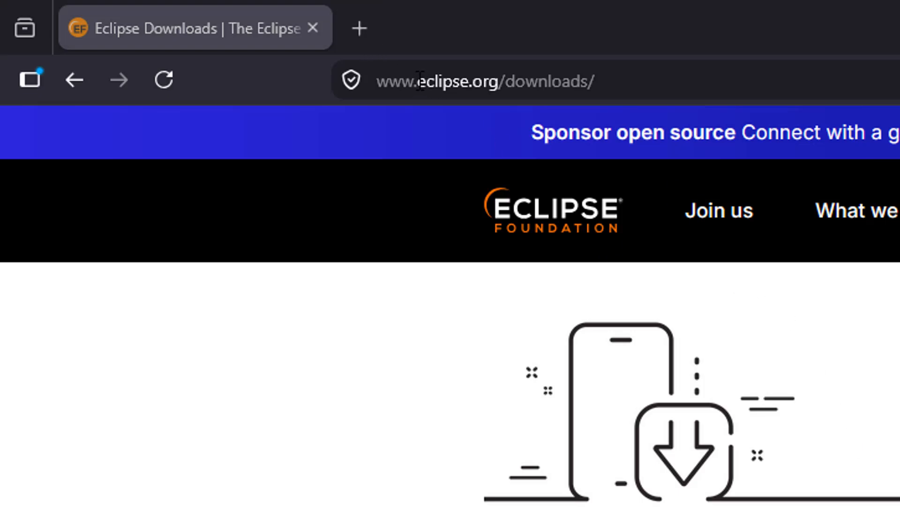
Download the x86_64 installer for the Eclipse desktop IDE packages from the Eclipse downloads page.
double_click(468, 81)
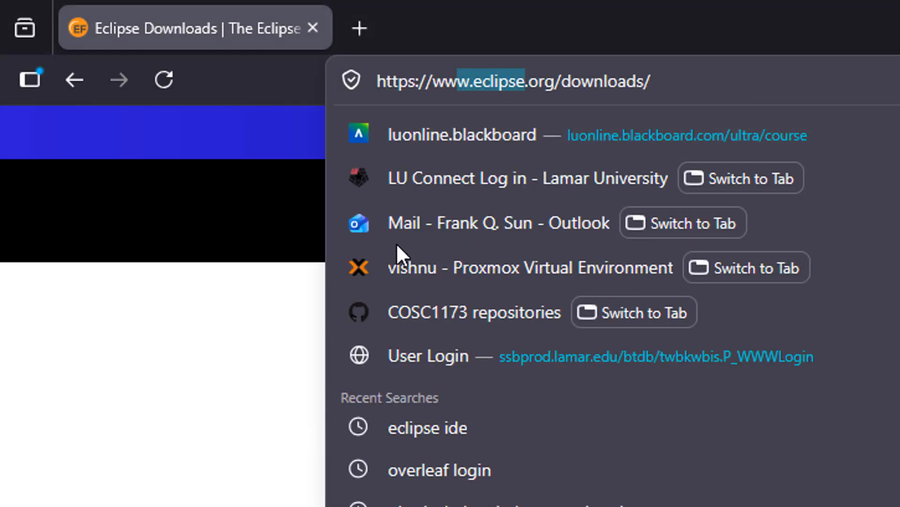
click(288, 367)
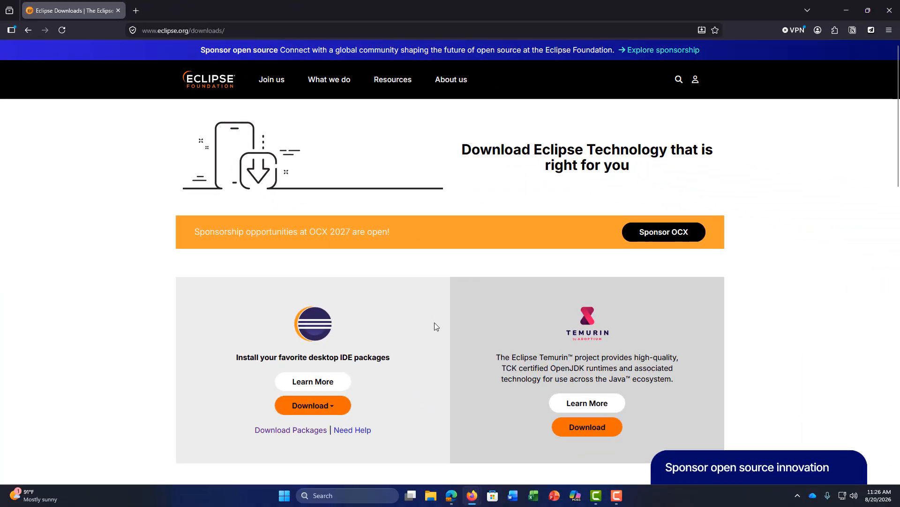
click(333, 405)
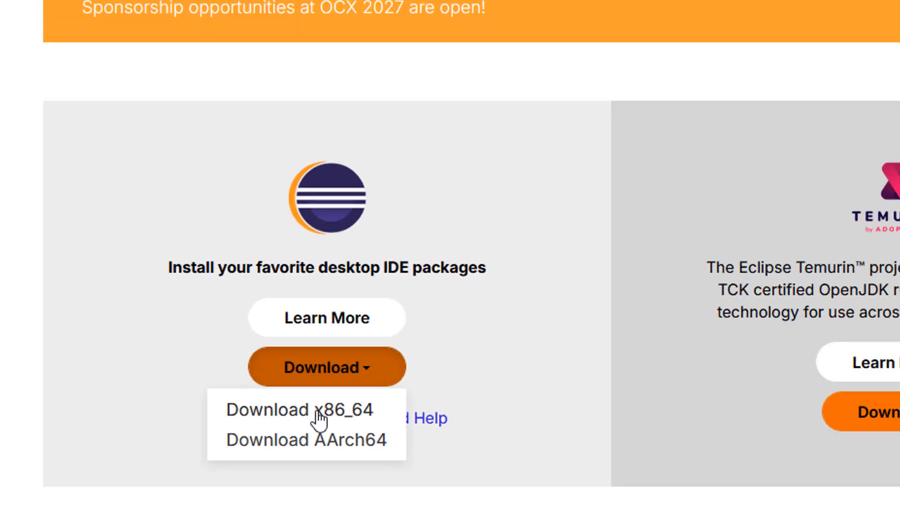
click(317, 403)
click(382, 176)
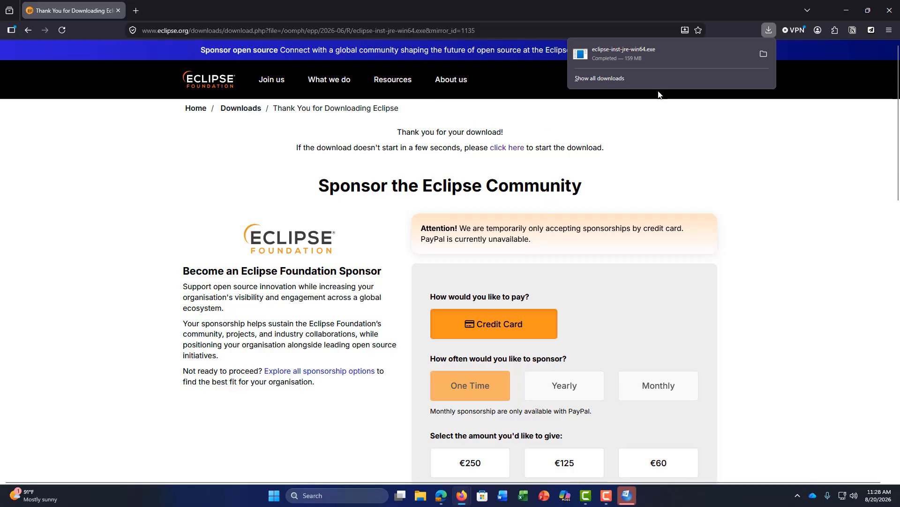
Run the downloaded eclipse-inst-jre-win64 installer and install Eclipse IDE for Java Developers, keeping the default folder and shortcut options.
click(763, 56)
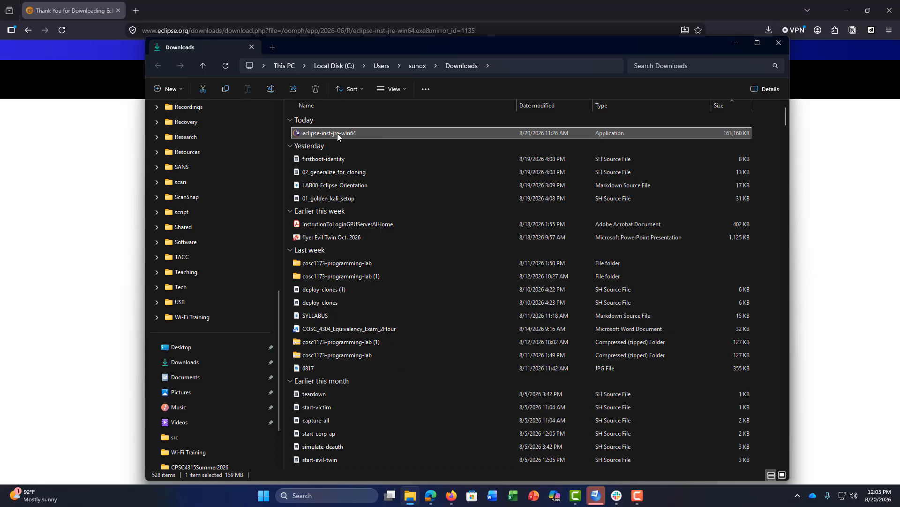
double_click(336, 133)
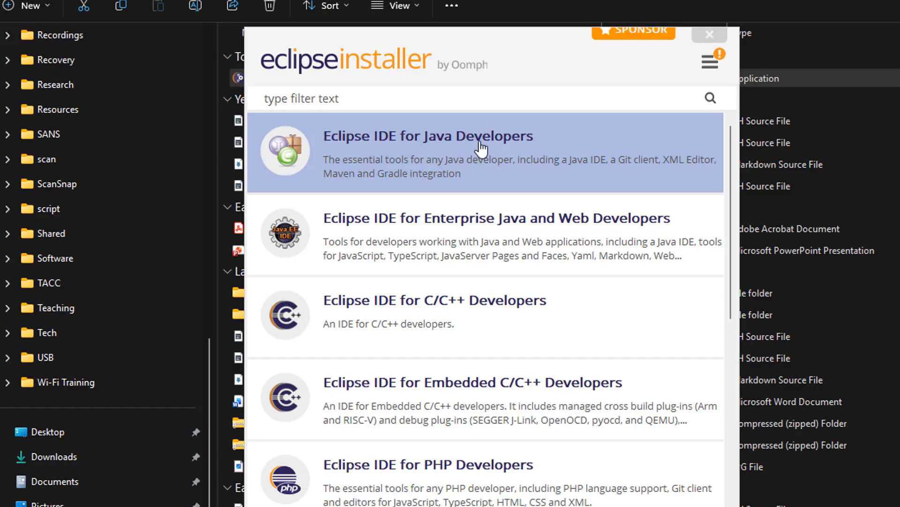
click(452, 149)
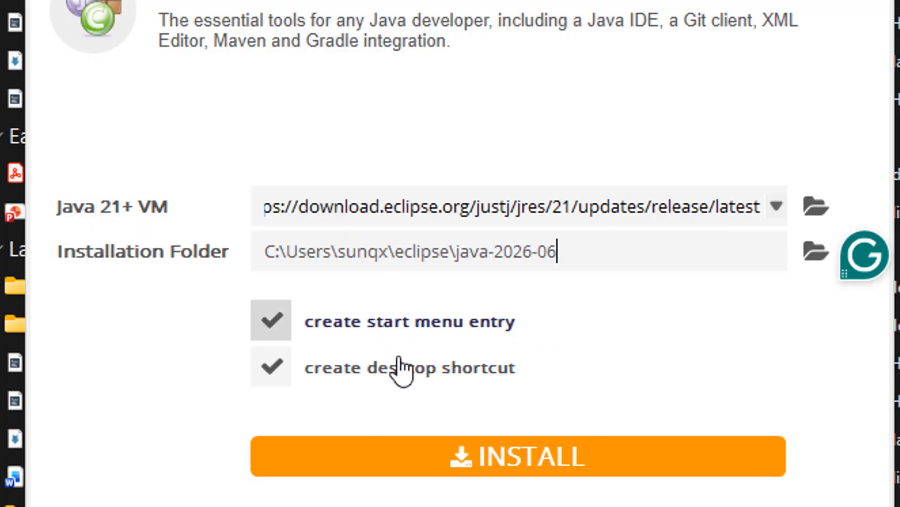
click(540, 467)
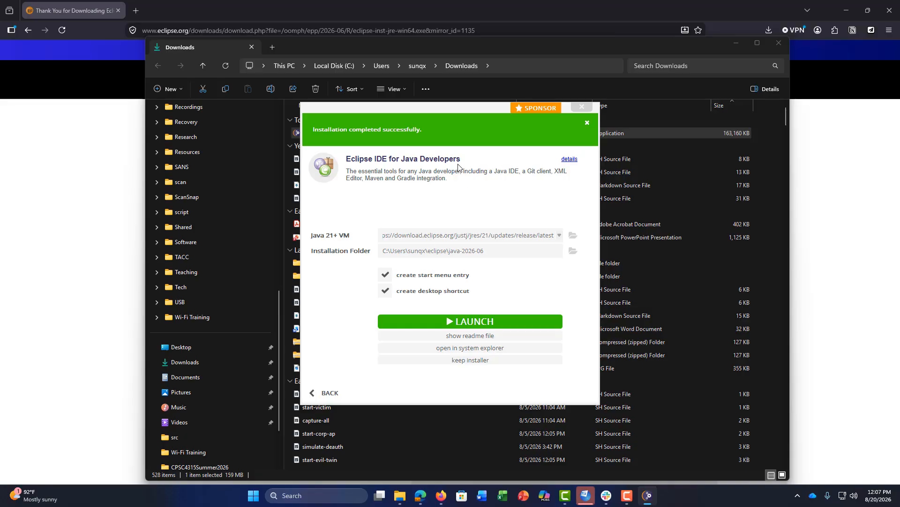
Launch the installed Eclipse IDE with the default eclipse-workspace directory and agree to update the older workspace.
click(471, 322)
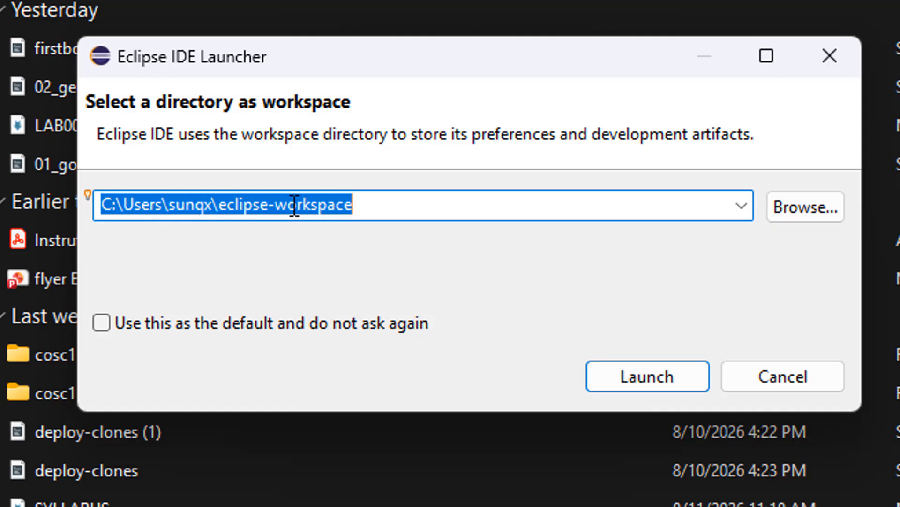
click(659, 369)
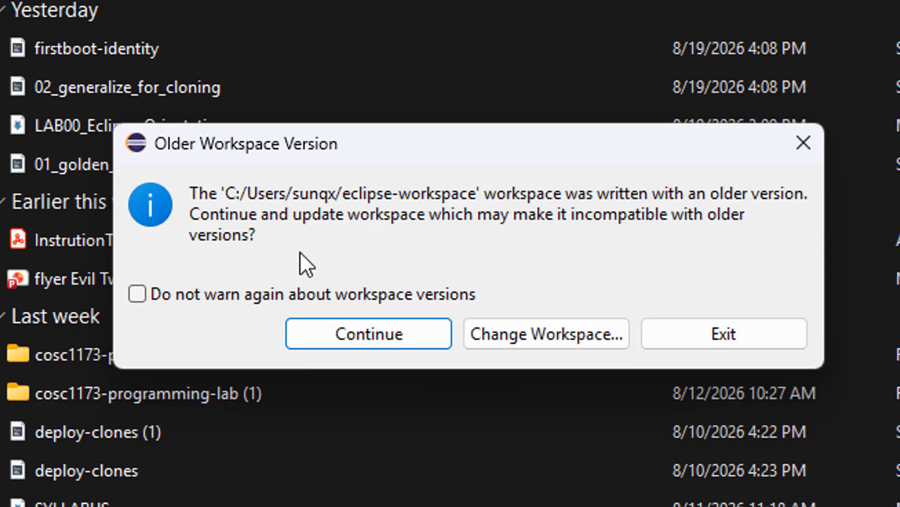
click(382, 331)
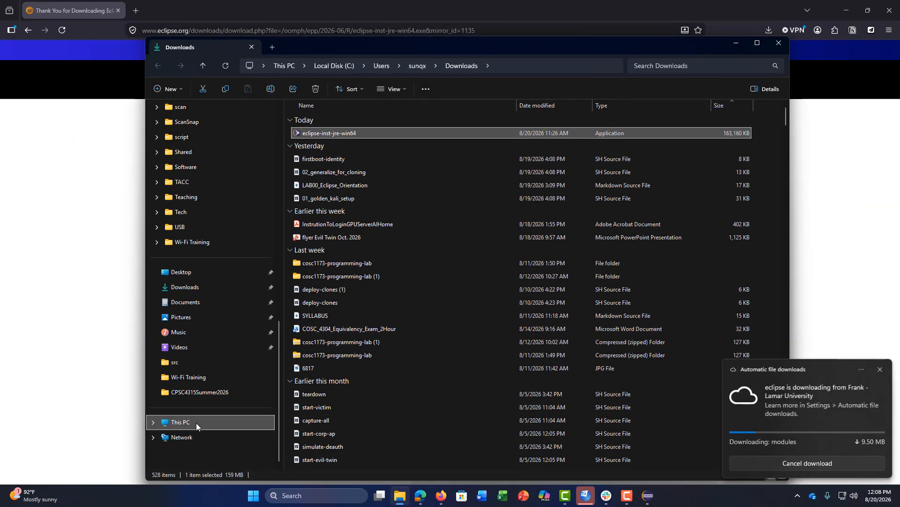
In File Explorer, open the eclipse-workspace folder inside the user's home folder on the C: drive.
click(196, 423)
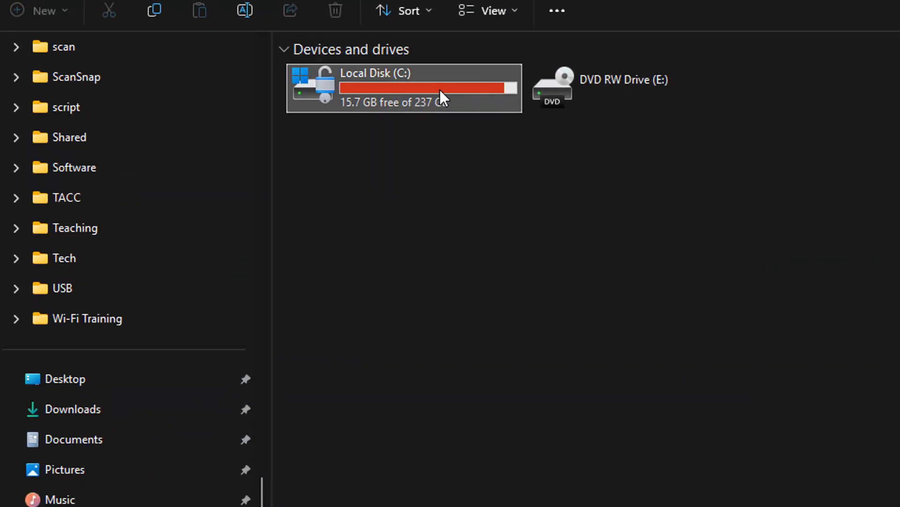
double_click(437, 90)
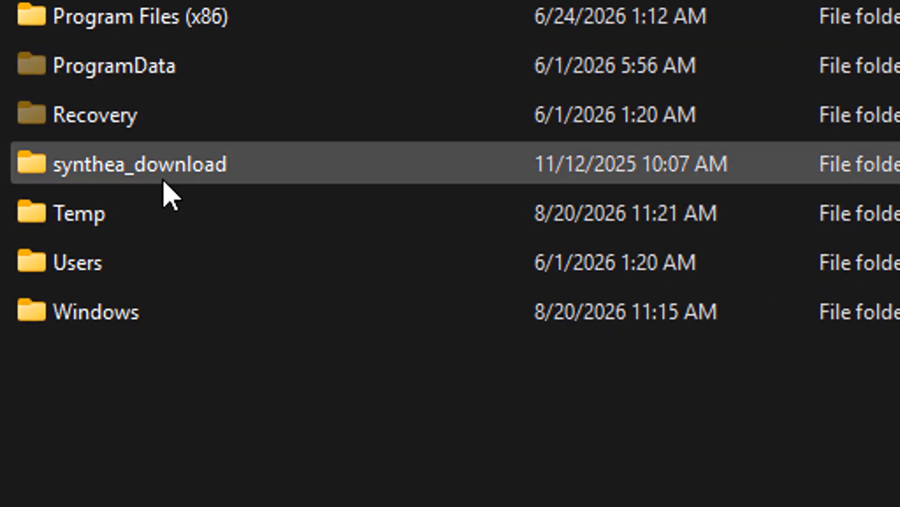
double_click(104, 263)
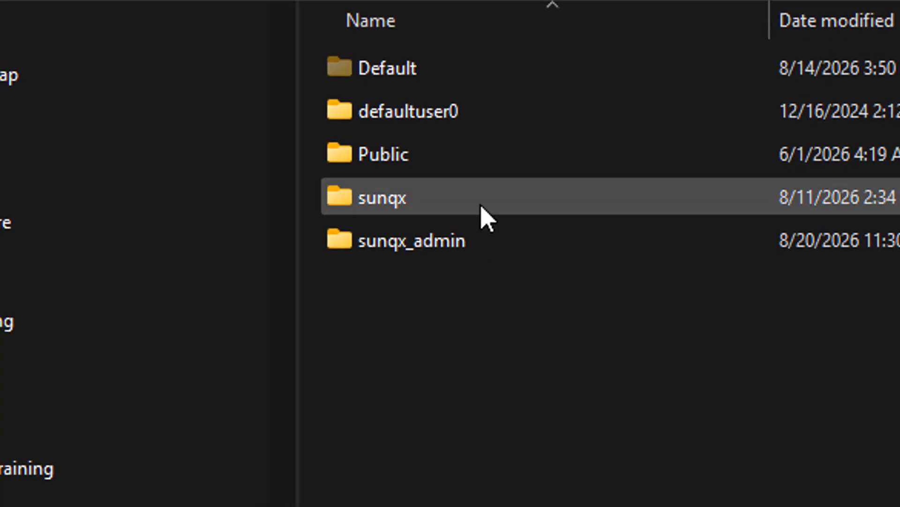
double_click(422, 203)
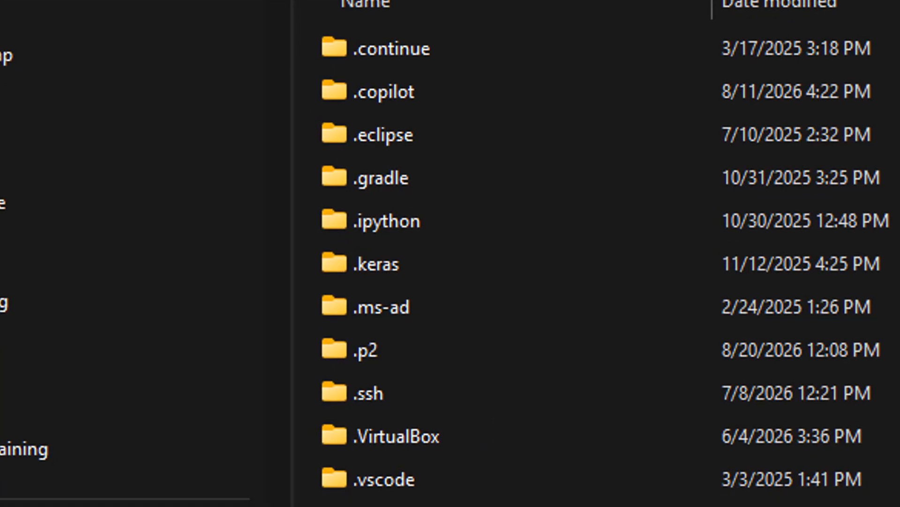
scroll(544, 422, down, 4)
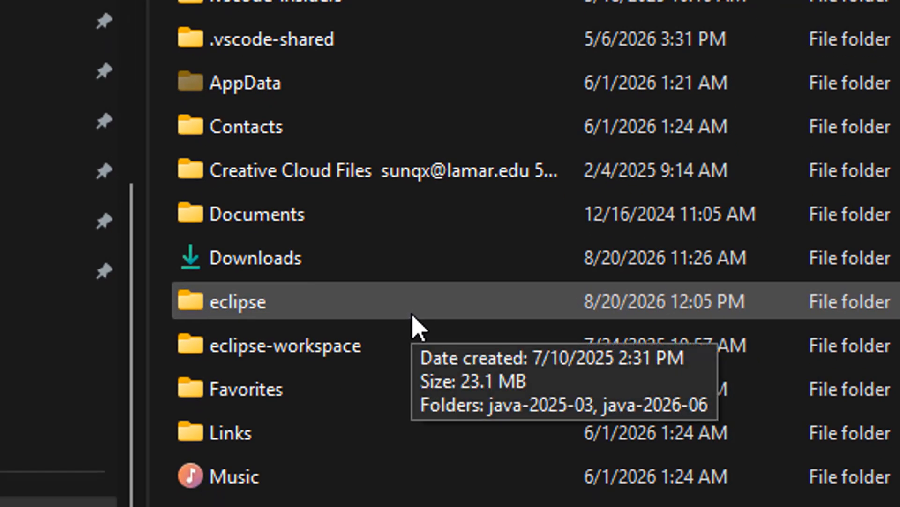
double_click(296, 353)
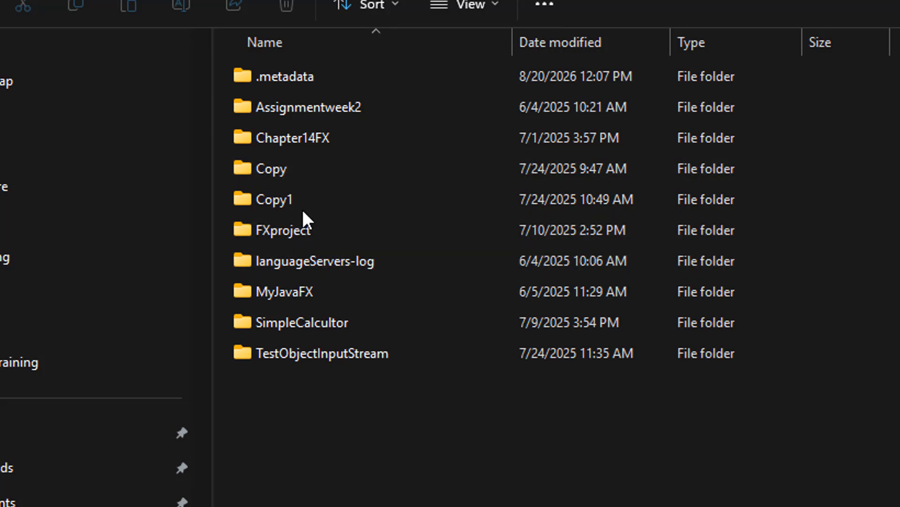
Browse the FXproject project down through its src folder into the application folder.
click(321, 200)
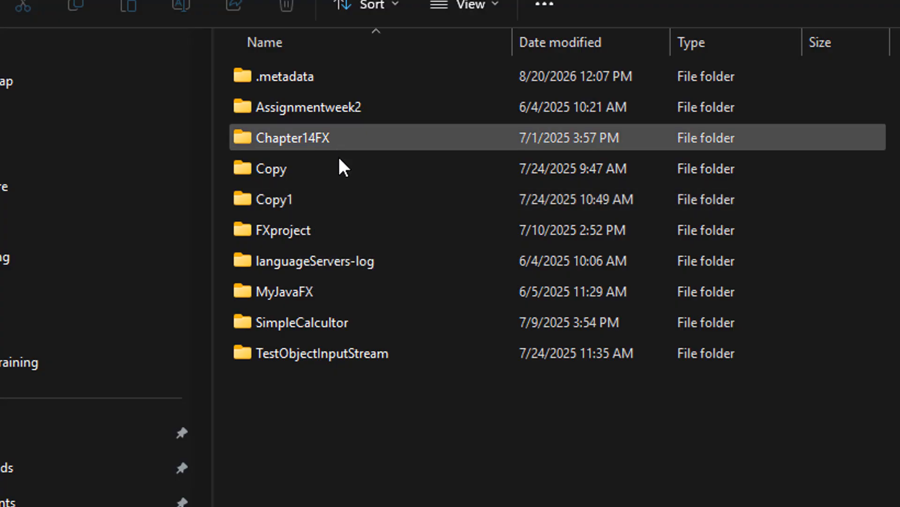
double_click(302, 228)
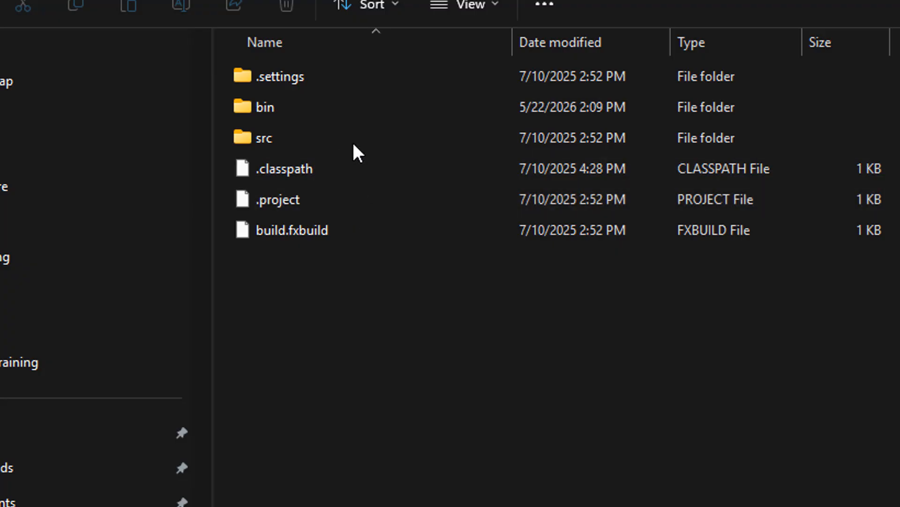
double_click(281, 140)
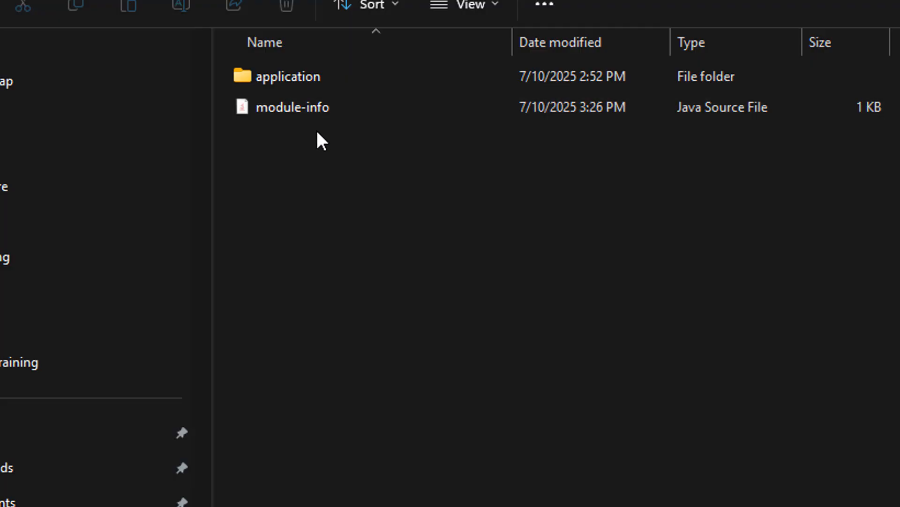
double_click(297, 79)
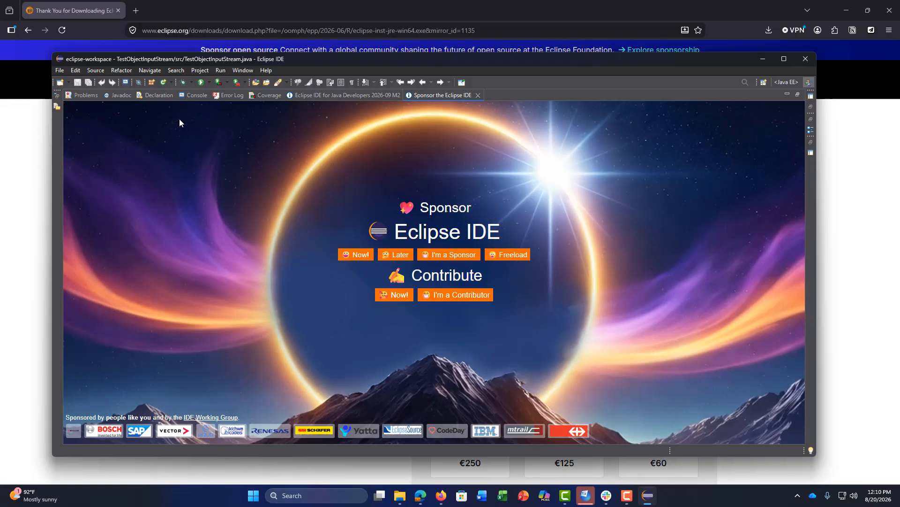
Close the Sponsor the Eclipse IDE page in the Eclipse IDE.
click(478, 95)
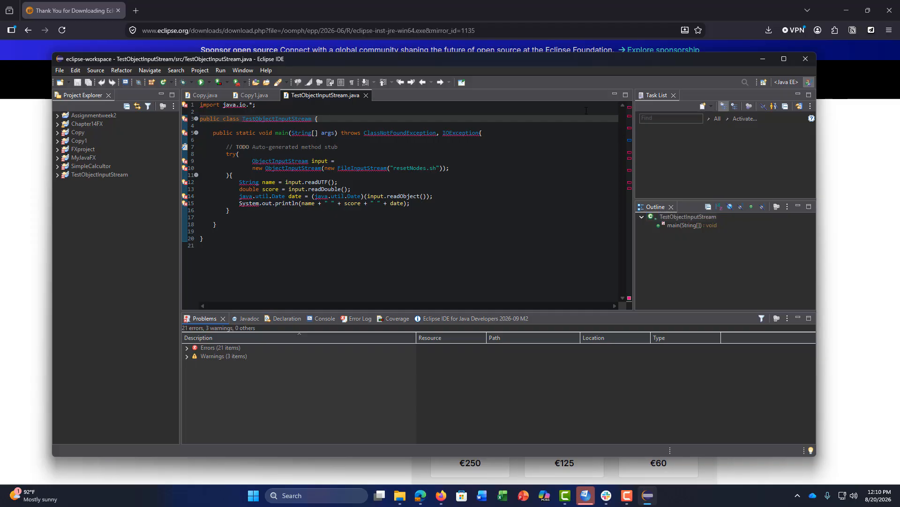
Switch to Firefox, return to the Eclipse downloads page, and follow the desktop IDE's information page to the 2026-06 download.
click(496, 10)
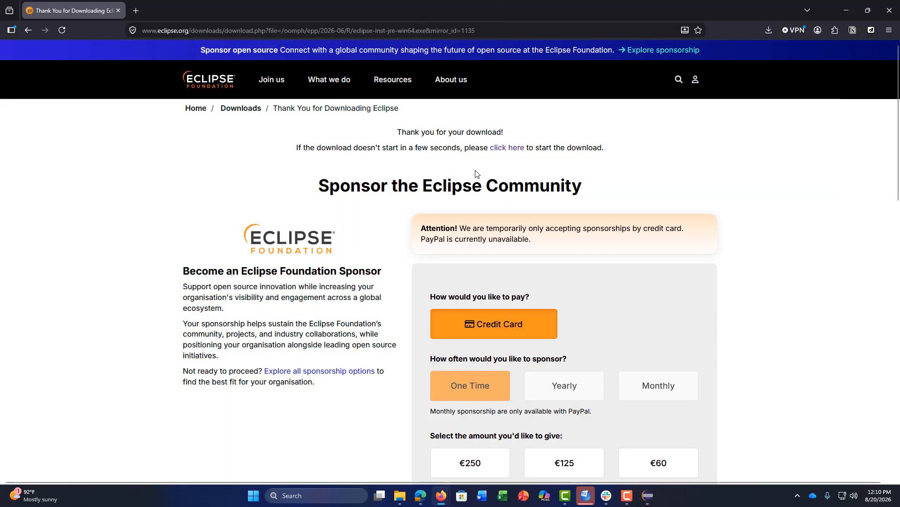
click(516, 148)
click(238, 110)
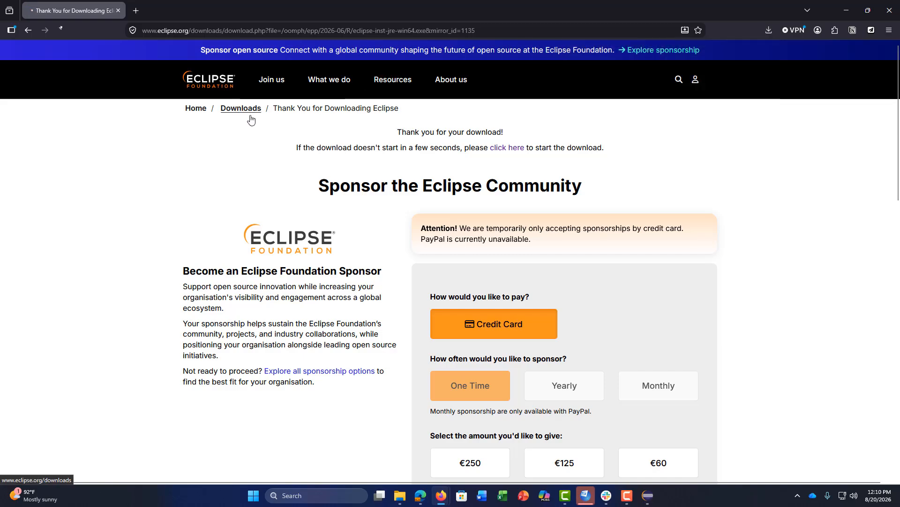
click(248, 109)
scroll(401, 259, down, 4)
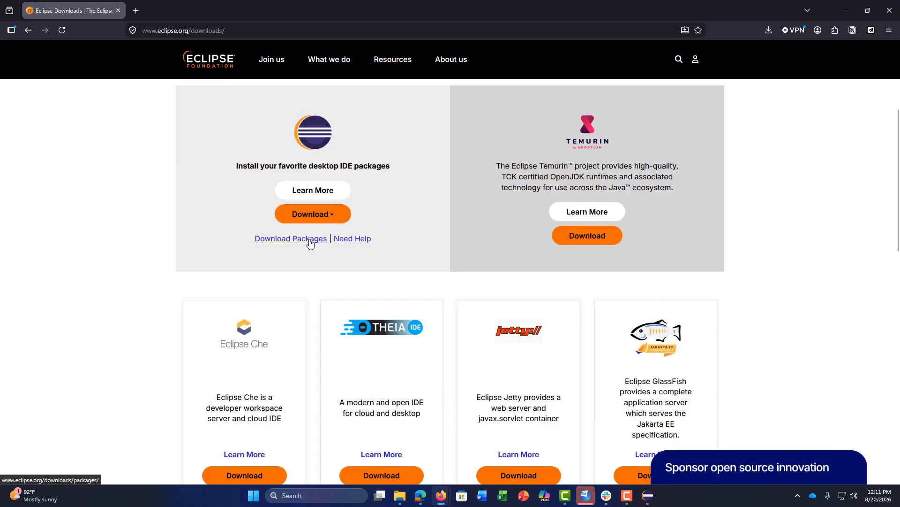
click(327, 191)
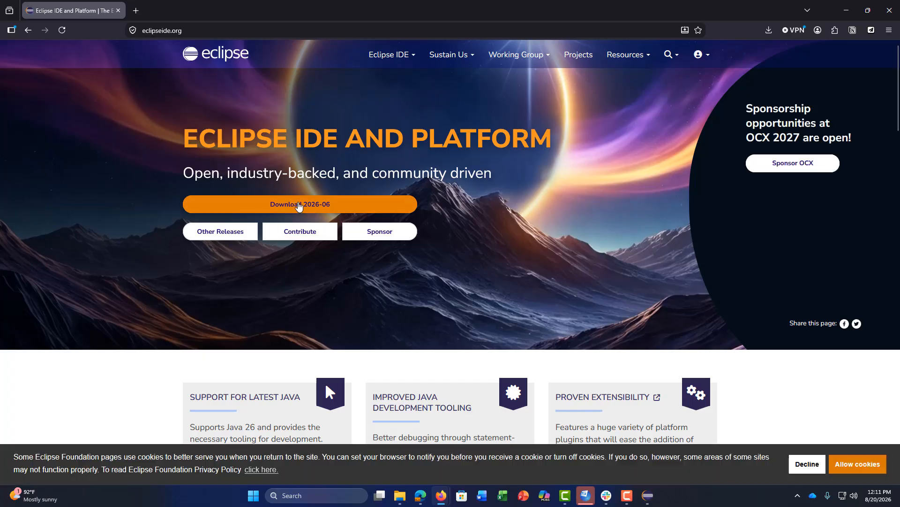
click(299, 205)
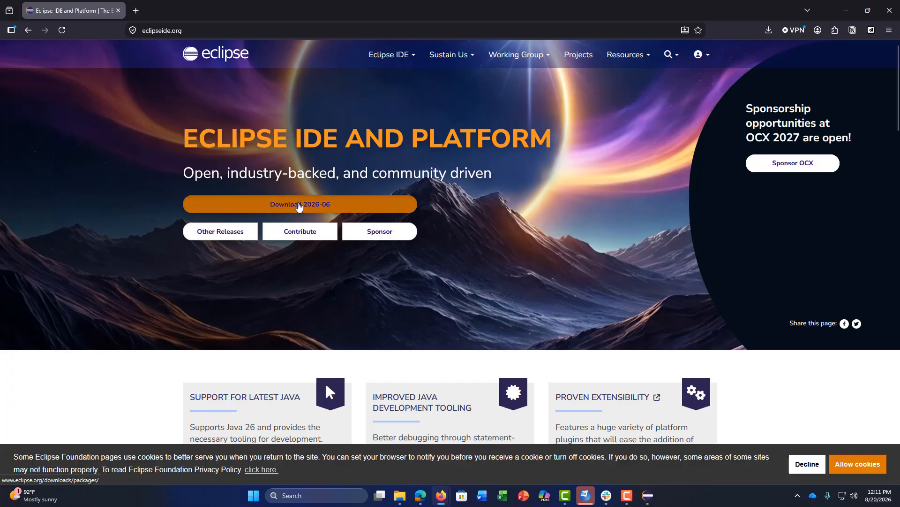